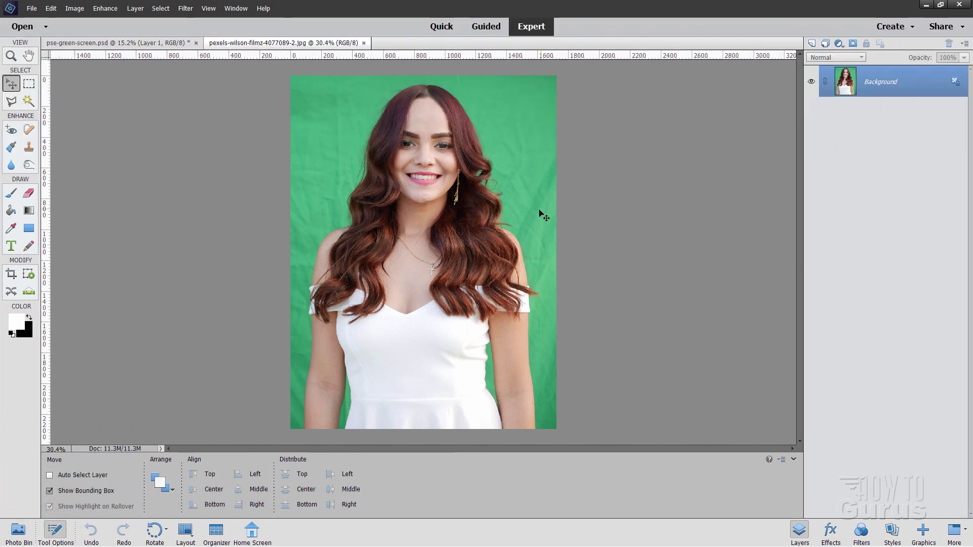
Step: Create a Background copy layer and hide the original Background layer
left_click(134, 44)
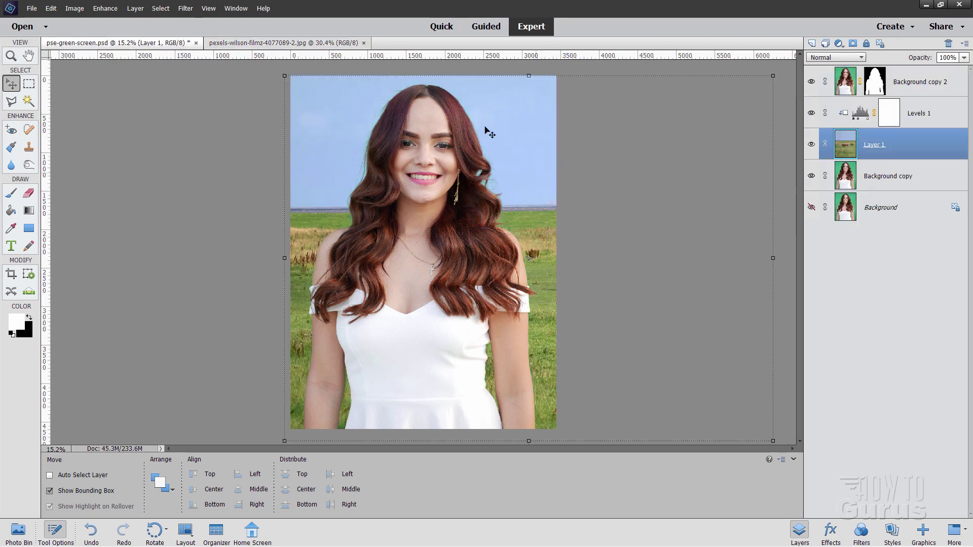
key("ctrl+Tab")
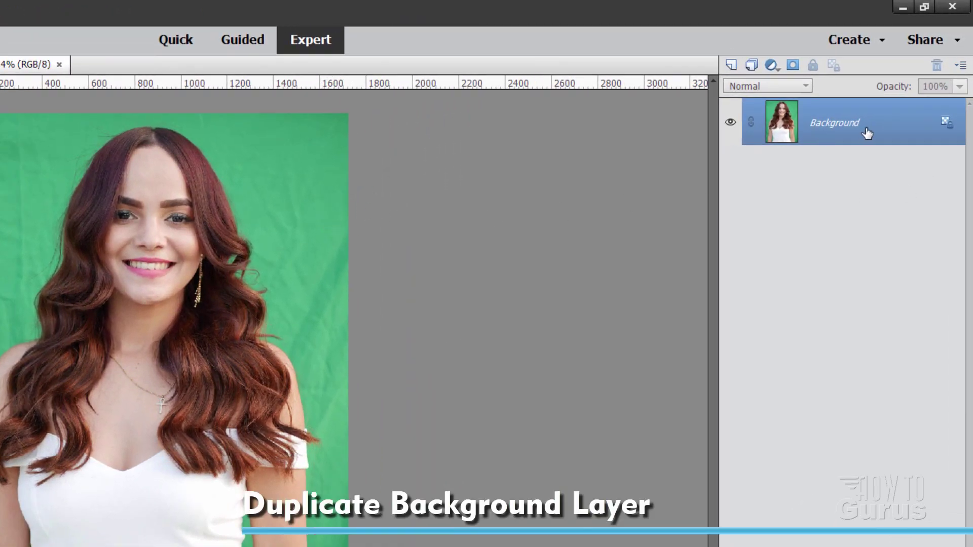
right_click(835, 131)
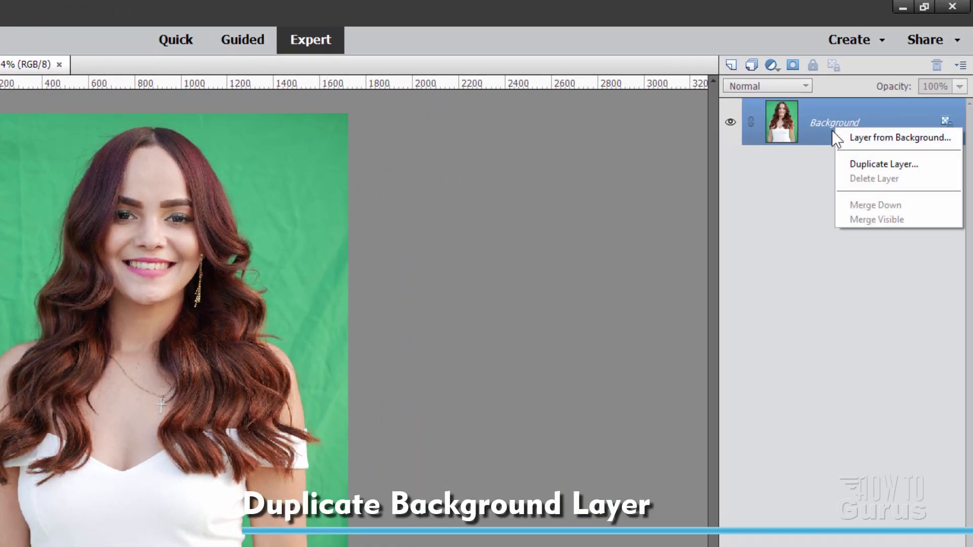
left_click(856, 163)
left_click(379, 250)
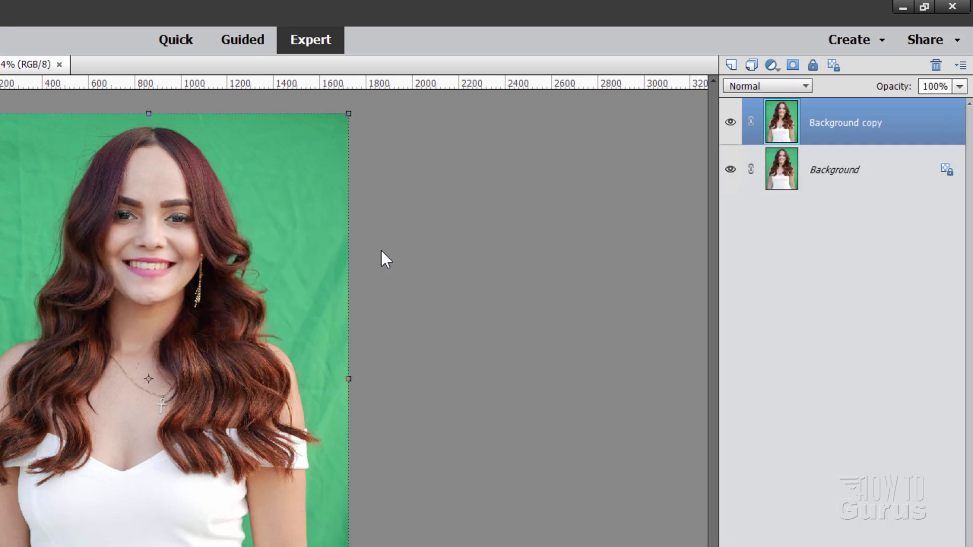
left_click(730, 171)
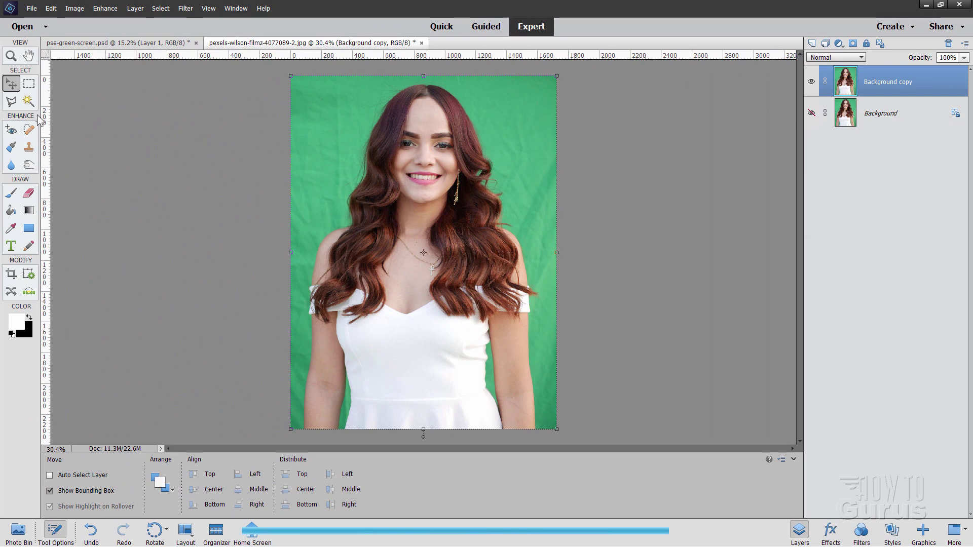
left_click(29, 101)
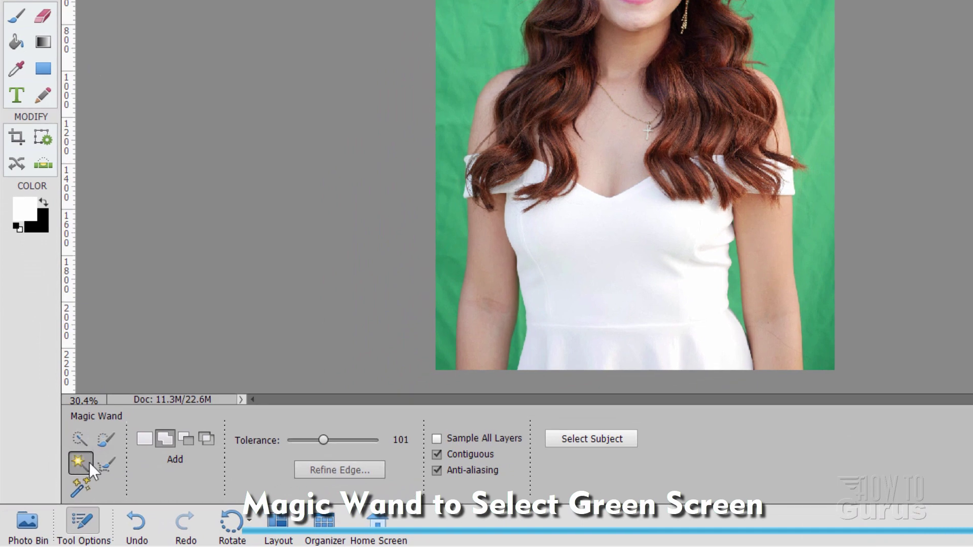
Step: Set the Magic Wand to New selection with Tolerance 100, and deselect the trial selection
left_click_drag(322, 440, 297, 437)
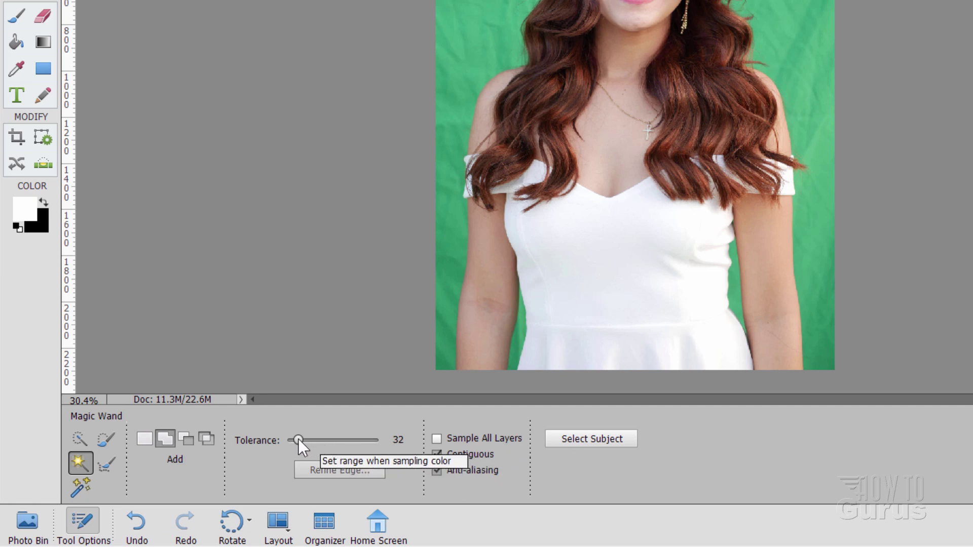
left_click_drag(298, 439, 296, 439)
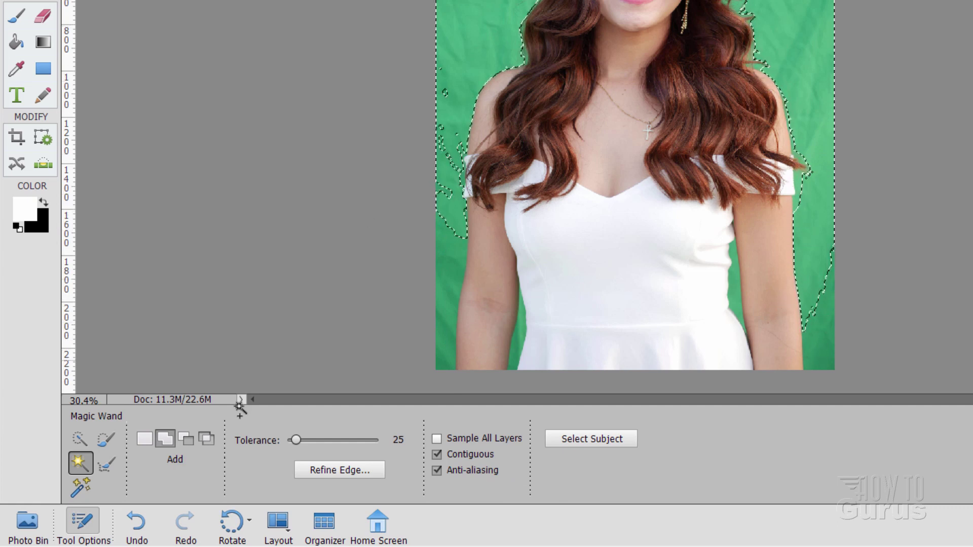
left_click(144, 438)
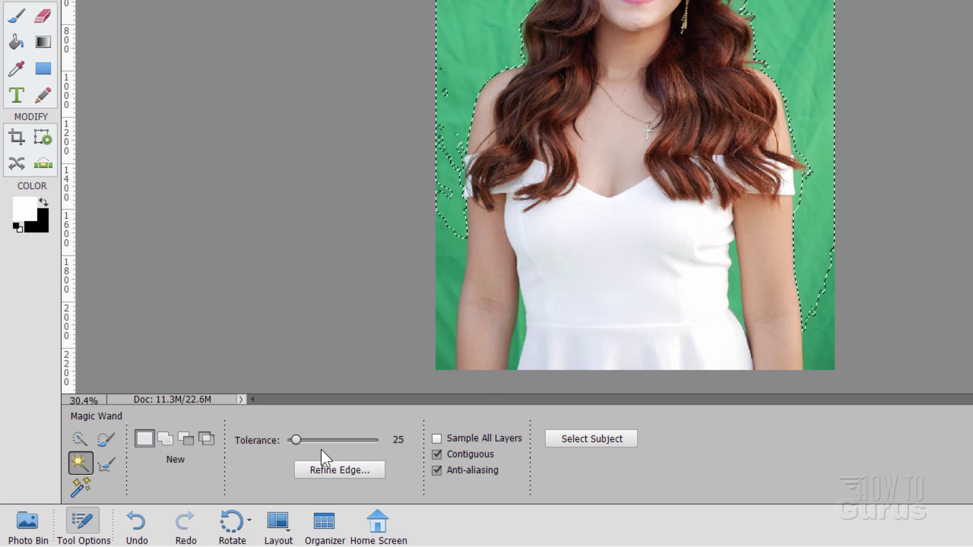
left_click(321, 440)
left_click_drag(320, 439, 324, 437)
double_click(409, 440)
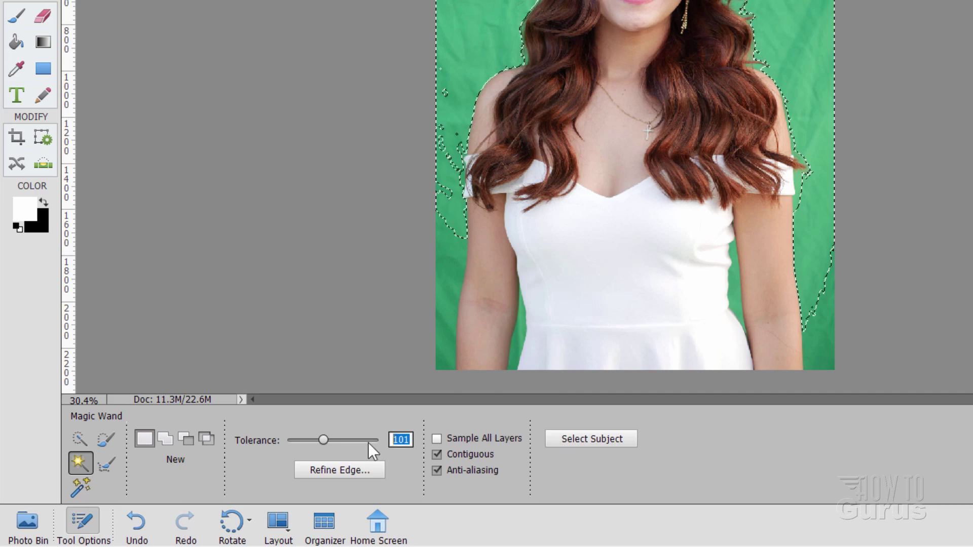
type("100")
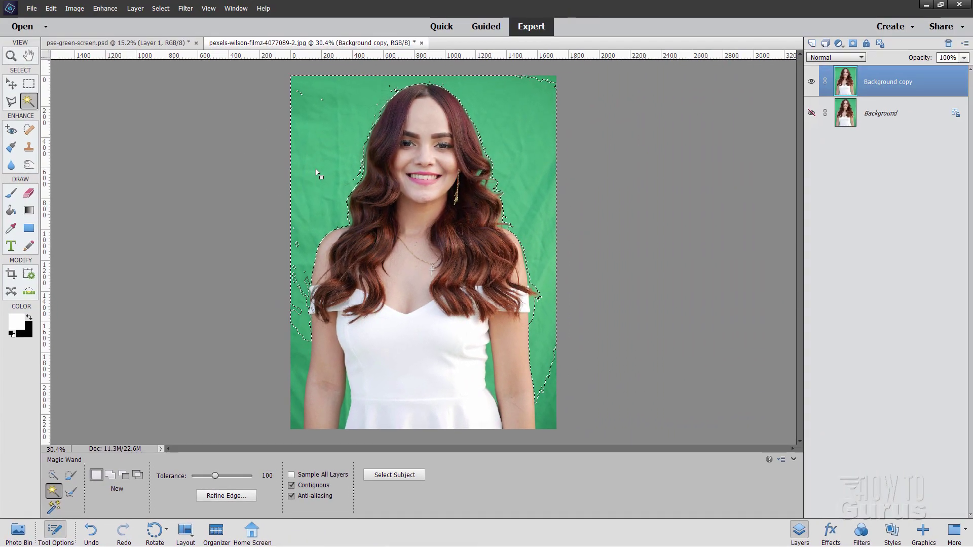
key("ctrl+d")
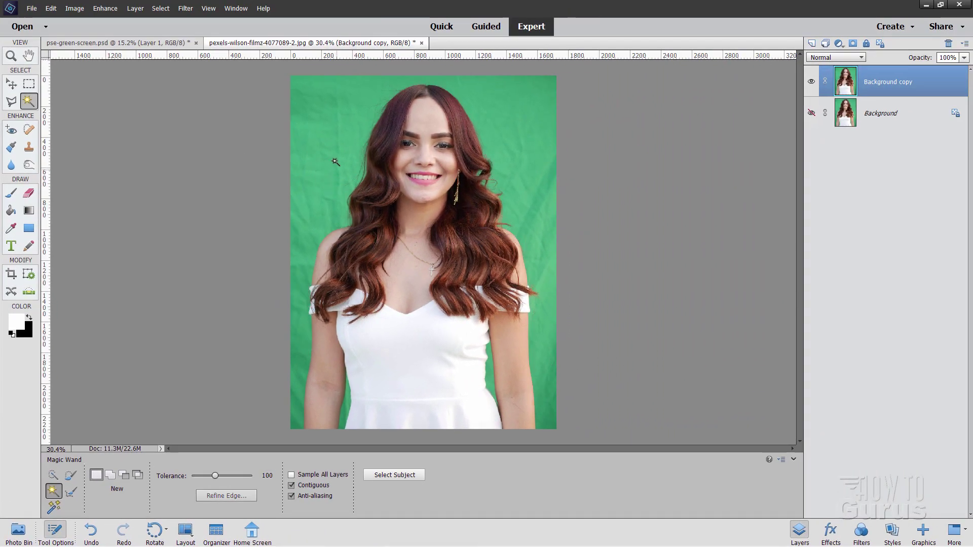
Step: Select the green backdrop with the Magic Wand, then add the green gaps beside both arms
left_click(327, 170)
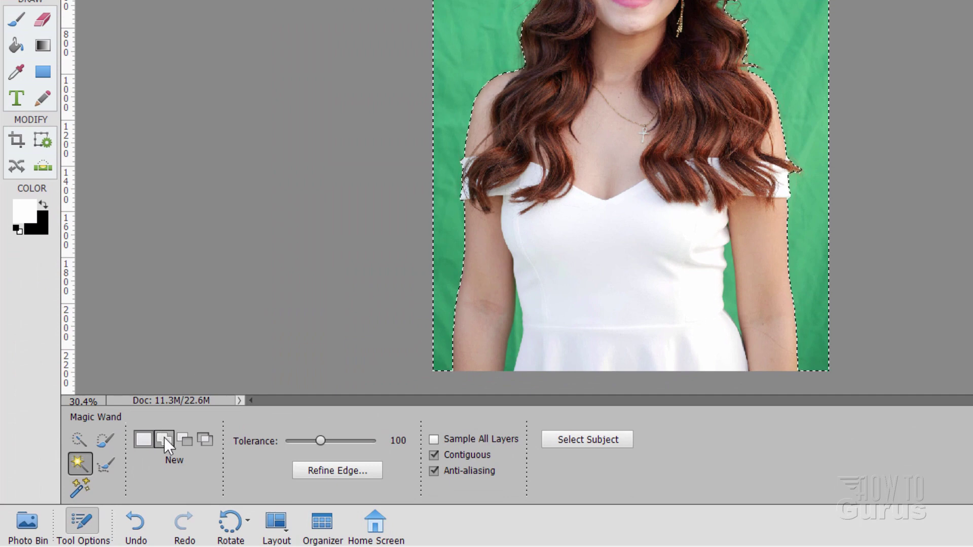
left_click(164, 439)
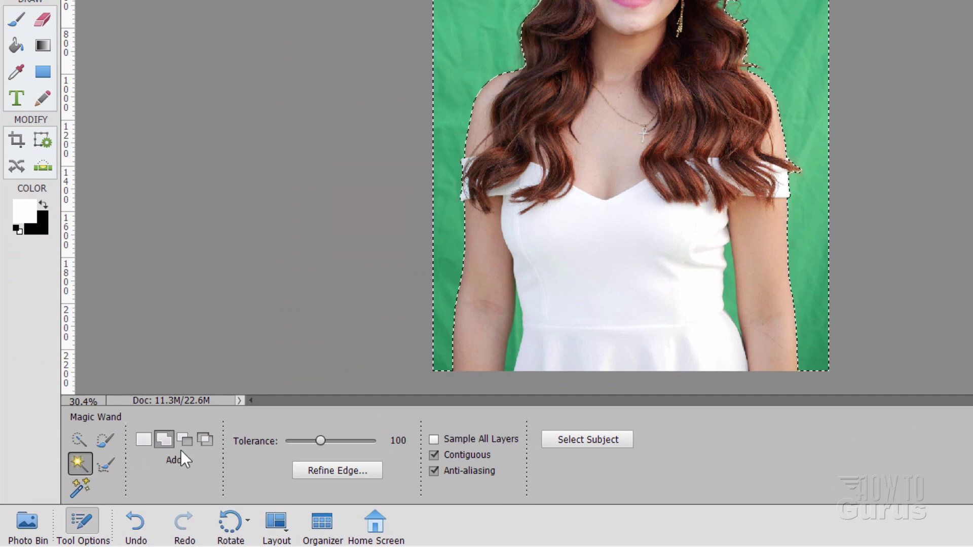
left_click(515, 348)
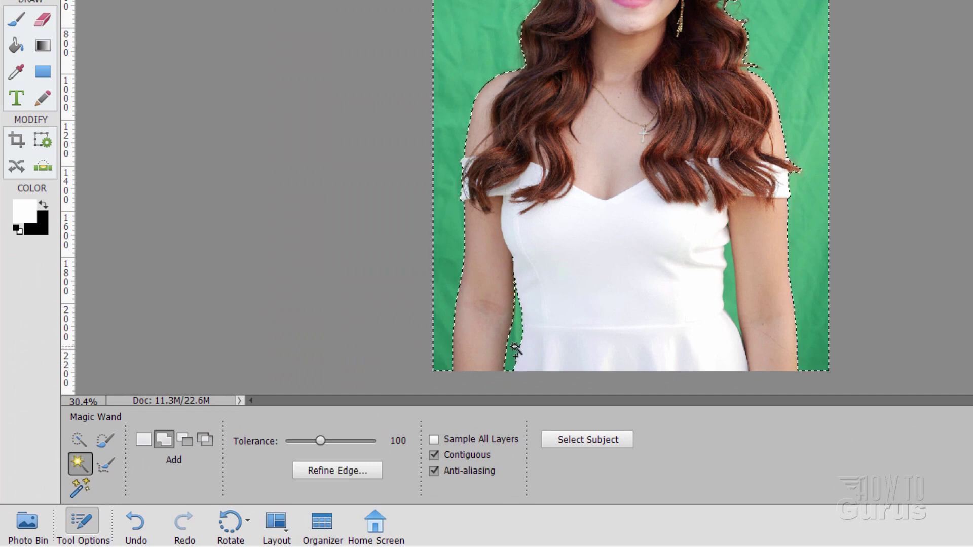
left_click(732, 306)
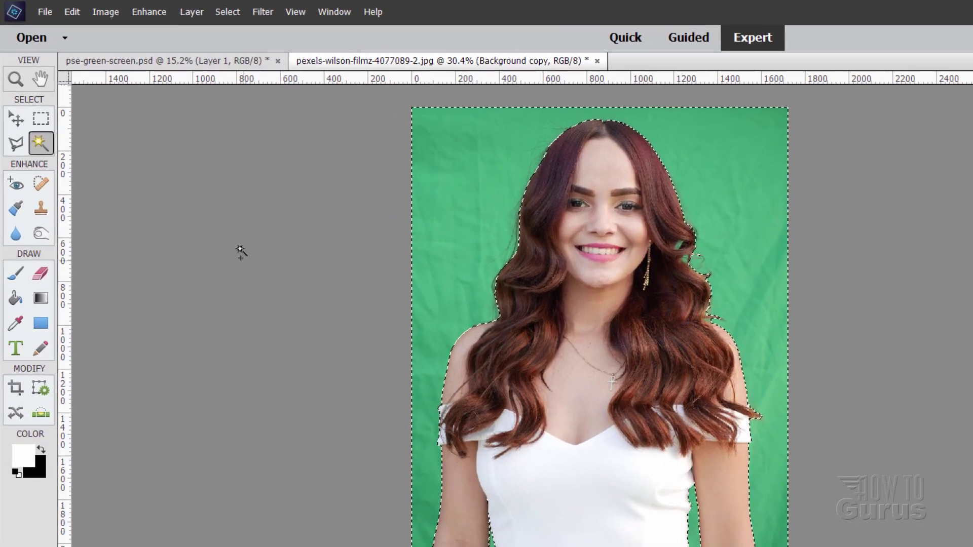
Step: Apply Select > Inverse so the woman is selected instead of the green
left_click(223, 11)
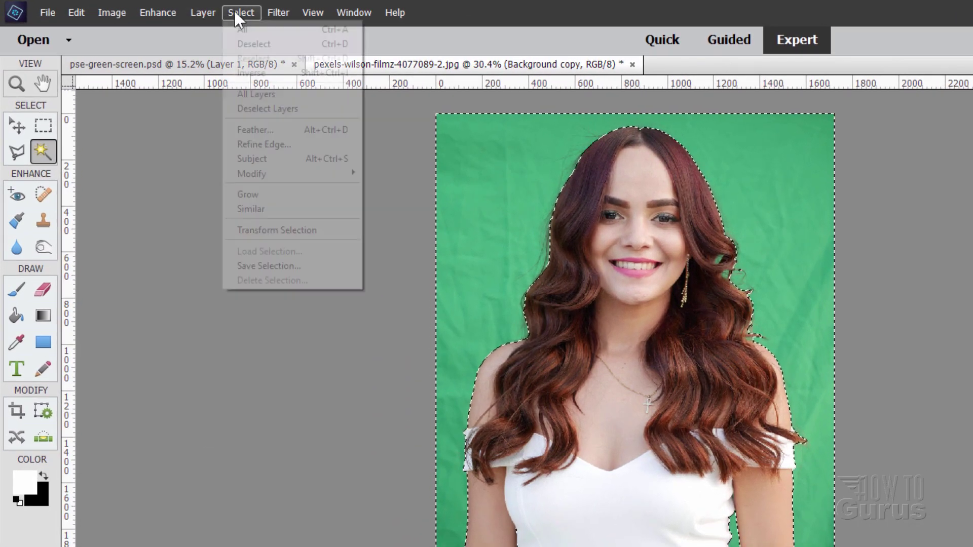
left_click(257, 74)
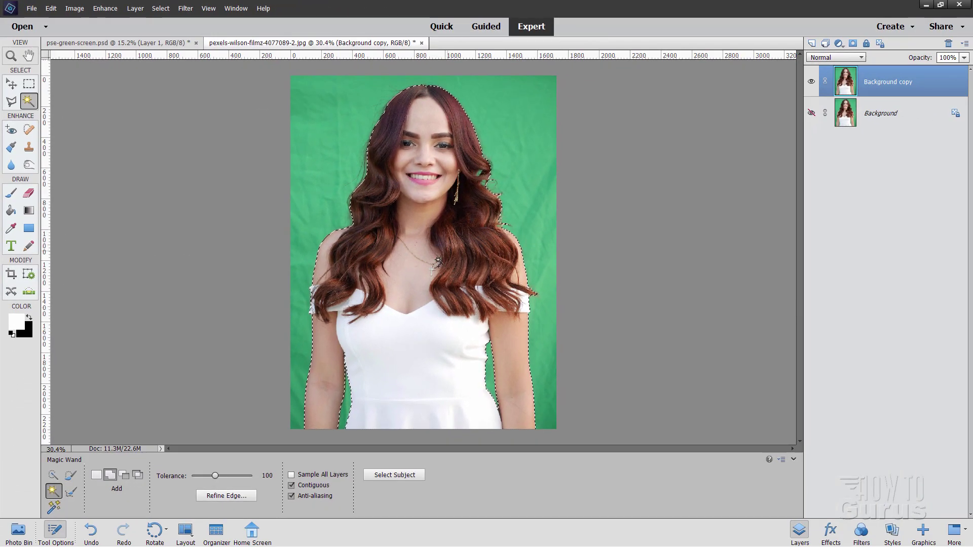
left_click(505, 228)
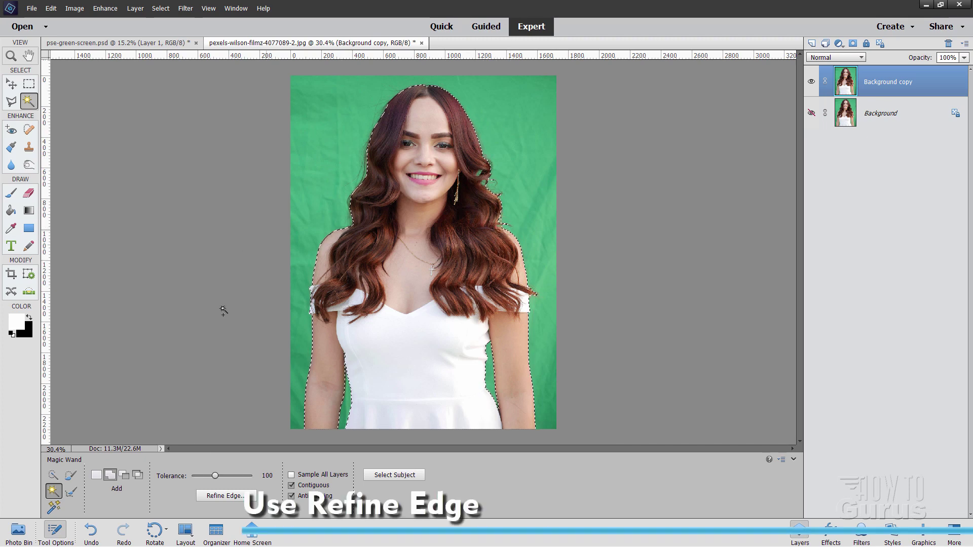
Step: Open Refine Edge for the selection with the red overlay preview
left_click(223, 495)
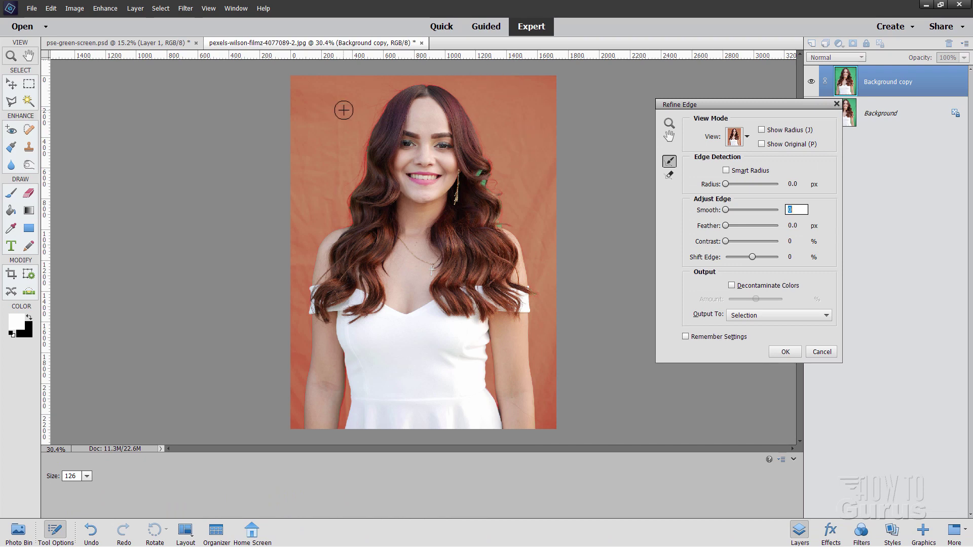
left_click(747, 138)
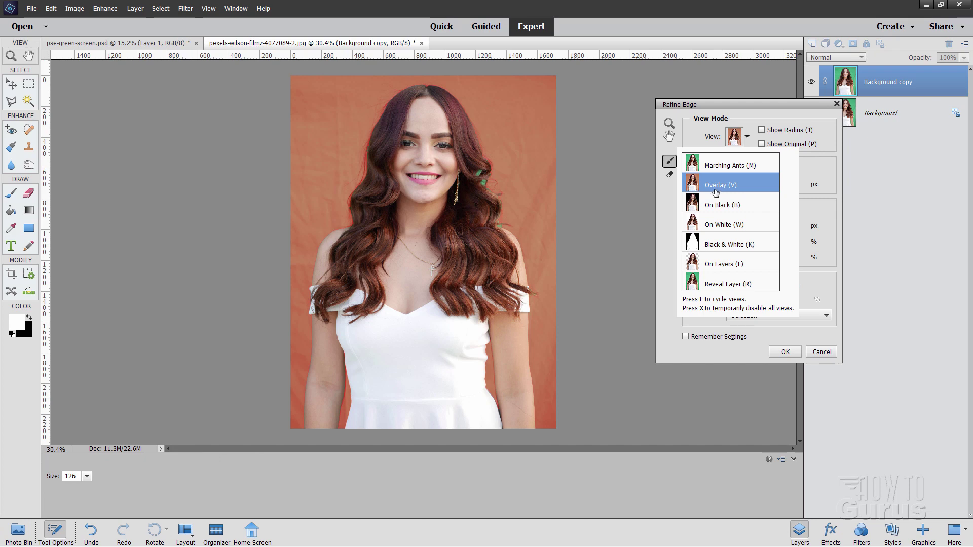
left_click(602, 245)
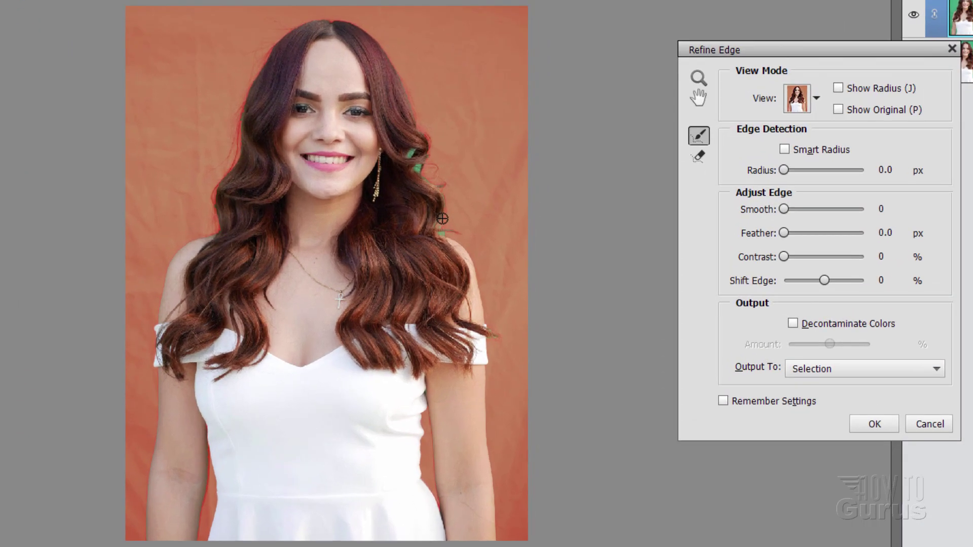
Step: Set the Refine Edge radius to 1 px and brush along the hair edges
left_click_drag(897, 173, 855, 174)
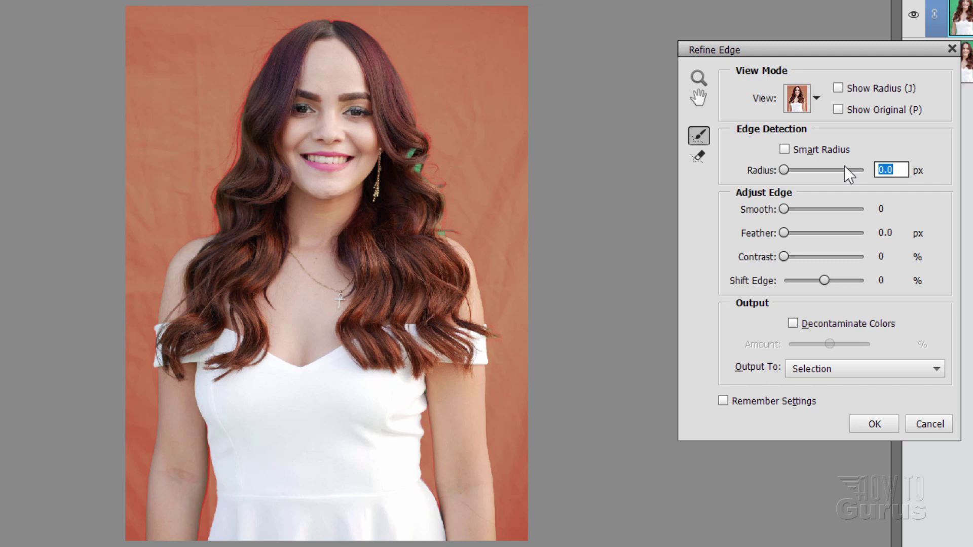
type("1")
mouse_move(436, 189)
left_mouse_down()
mouse_move(446, 235)
mouse_move(454, 222)
mouse_move(434, 232)
mouse_move(491, 221)
mouse_move(405, 154)
mouse_move(425, 170)
mouse_move(413, 156)
mouse_move(432, 163)
mouse_move(427, 173)
mouse_move(430, 138)
mouse_move(373, 34)
mouse_move(339, 14)
mouse_move(277, 36)
mouse_move(241, 106)
mouse_move(229, 170)
left_mouse_up()
left_click_drag(217, 228, 217, 229)
Step: Output to New Layer with Layer Mask, with Decontaminate Colors on and Contrast 50%
left_click(831, 366)
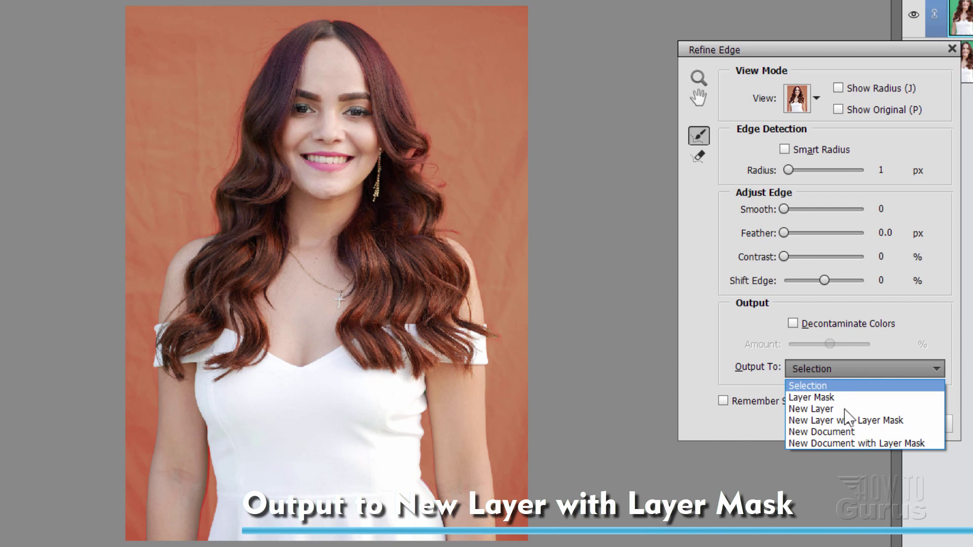
left_click(852, 420)
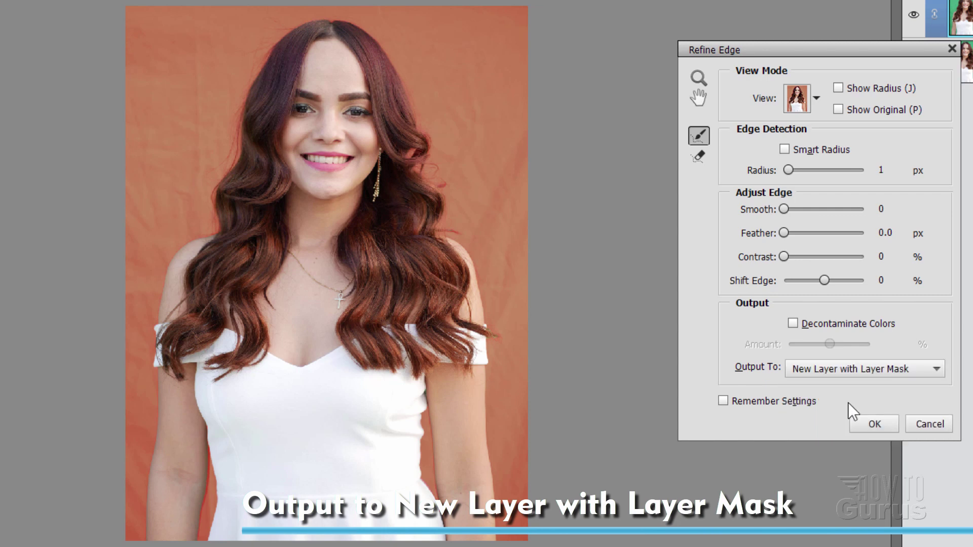
left_click(793, 324)
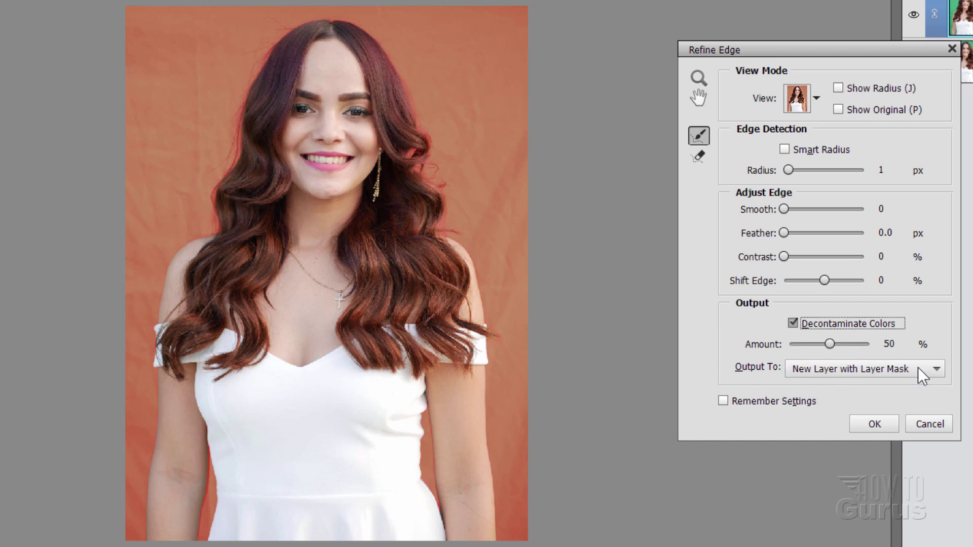
left_click(892, 343)
left_click(812, 256)
left_click_drag(812, 257, 822, 255)
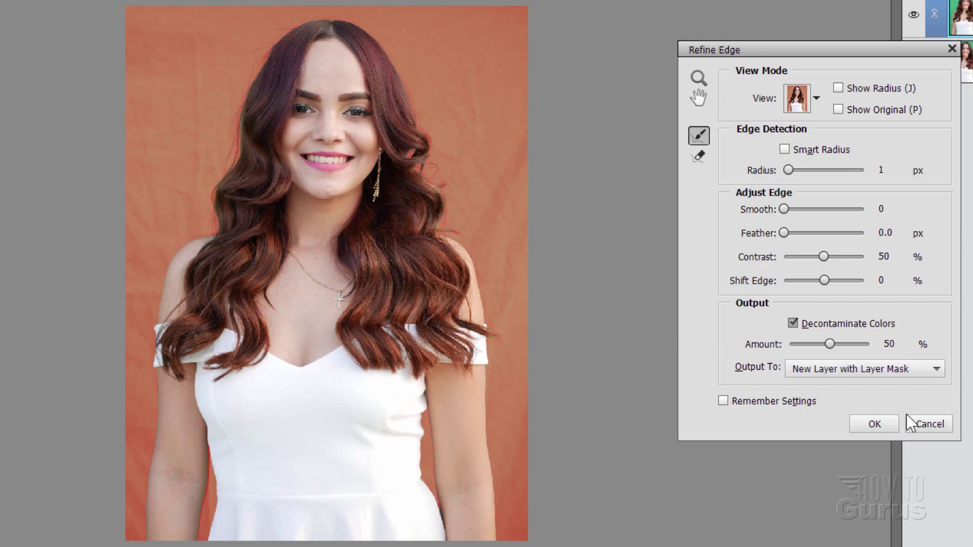
left_click(877, 427)
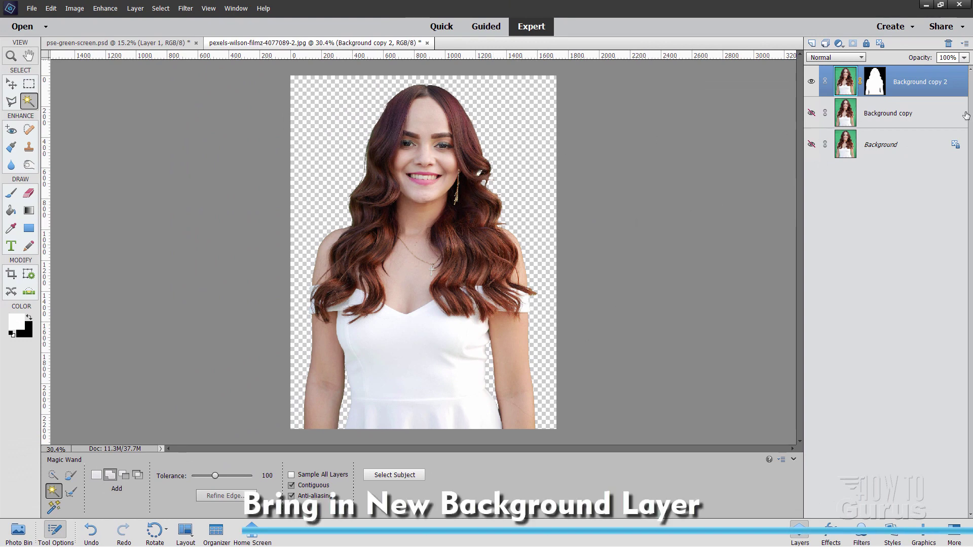
Step: Open recent file horses-416737_1920.jpg, dock it as a tab, and return to the portrait
left_click(847, 118)
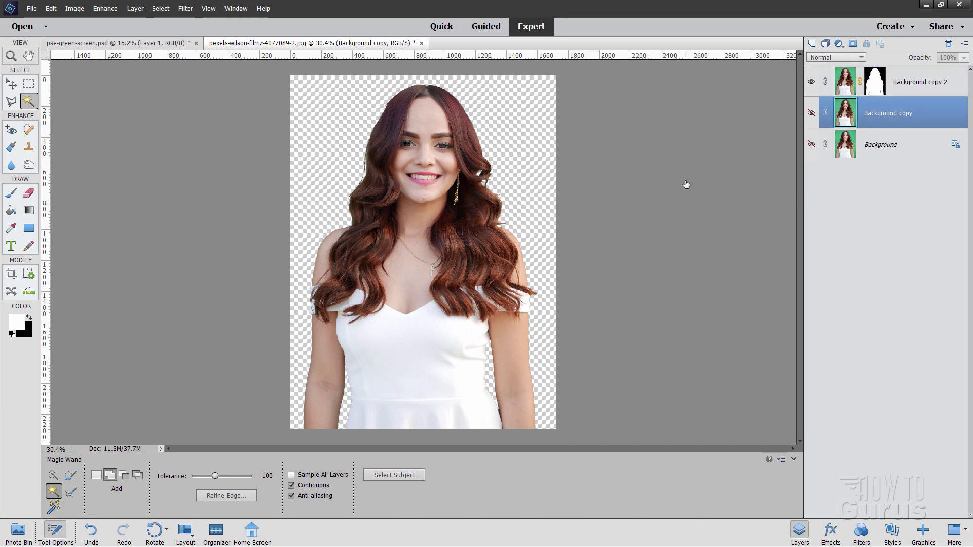
left_click(32, 8)
mouse_move(77, 48)
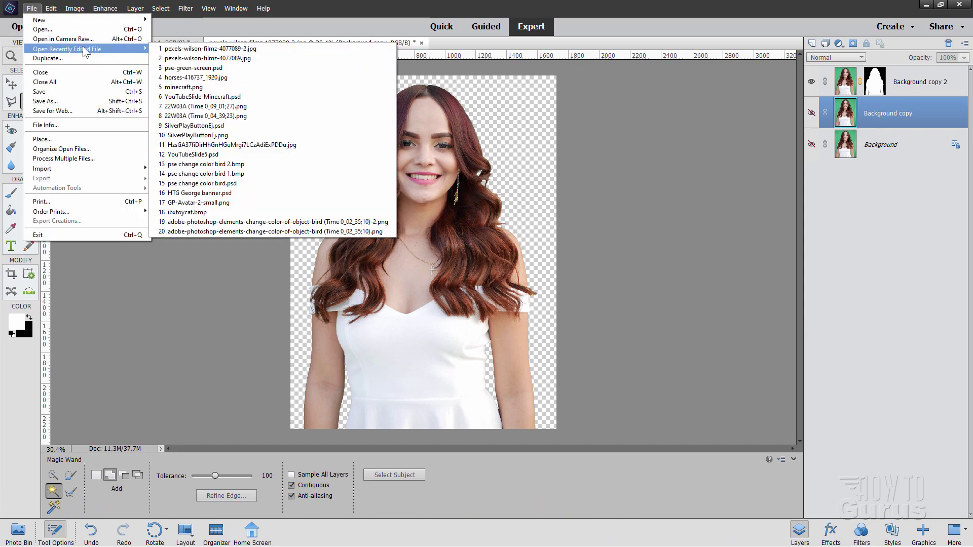
left_click(226, 83)
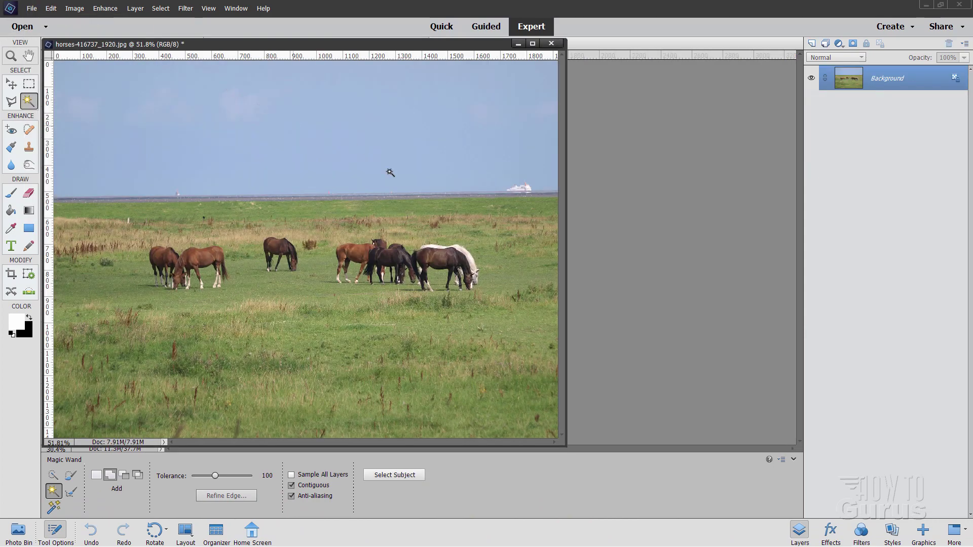
left_click_drag(243, 45, 581, 52)
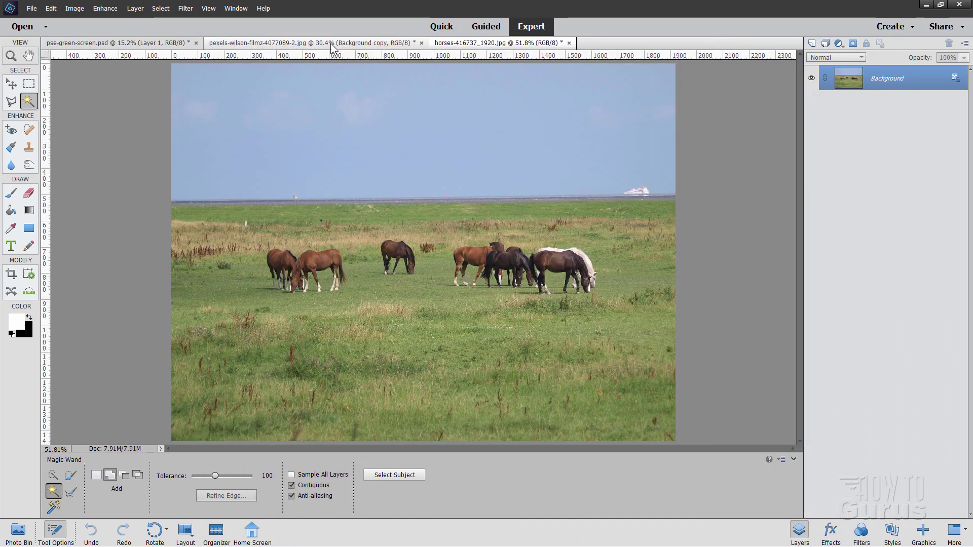
left_click(334, 42)
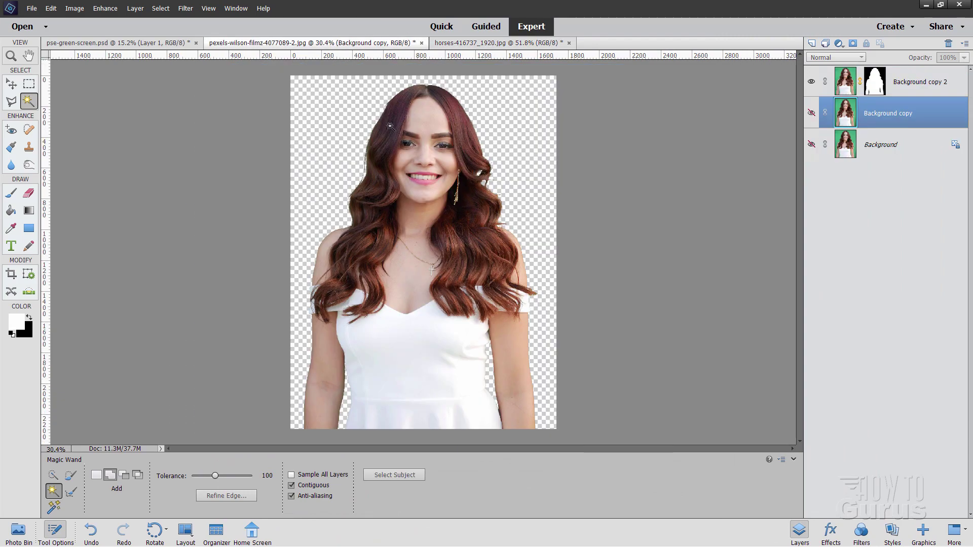
Step: Drag the horses photo into the portrait, enlarge it to fill the canvas, and place it below the woman
left_click(21, 531)
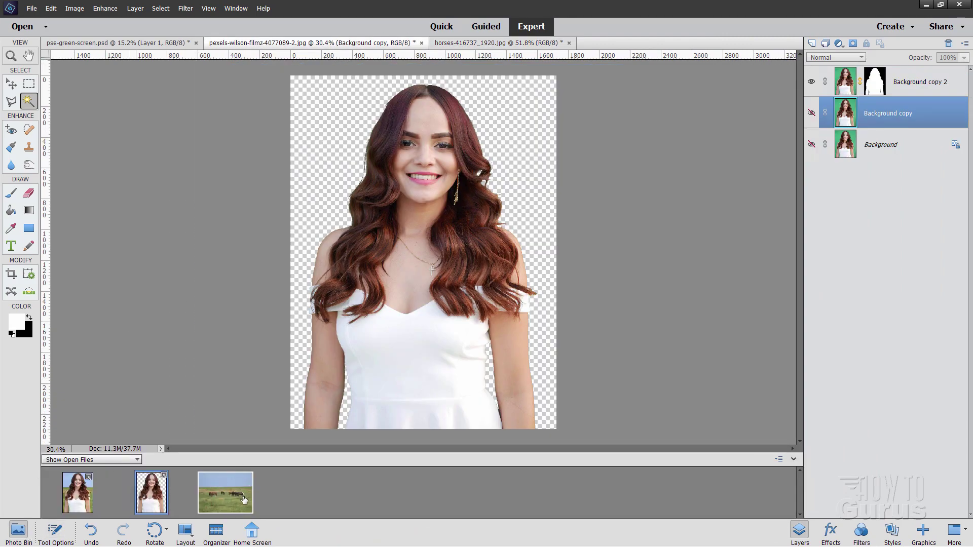
left_click_drag(237, 495, 315, 330)
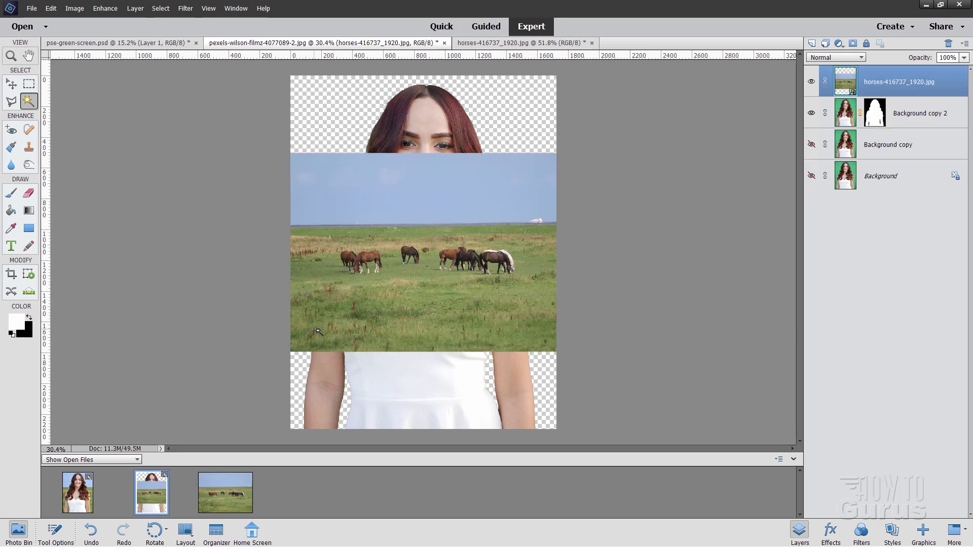
left_click(11, 84)
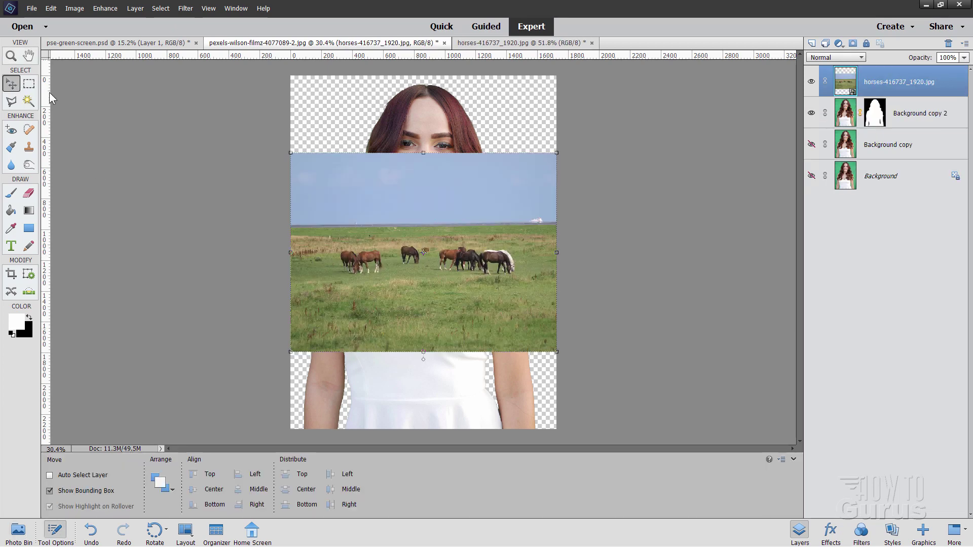
left_click_drag(360, 190, 357, 123)
left_click_drag(560, 278, 728, 490)
left_click(731, 437)
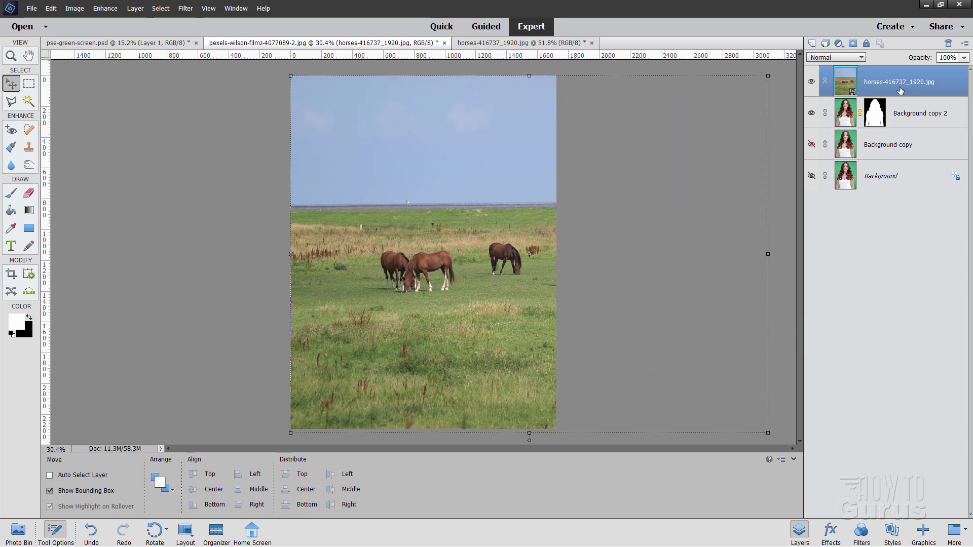
left_click_drag(897, 82, 897, 119)
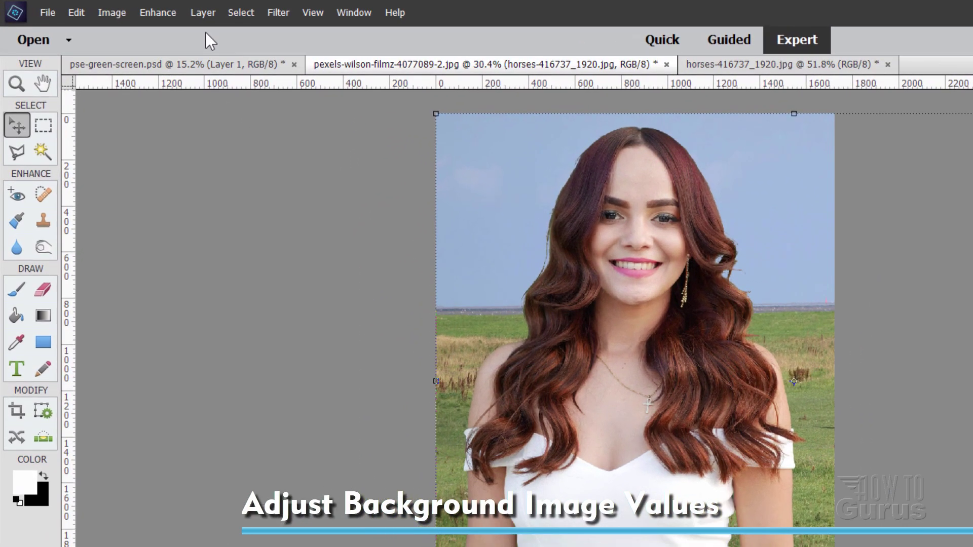
Step: Add a Levels adjustment layer clipped to the layer below
left_click(135, 8)
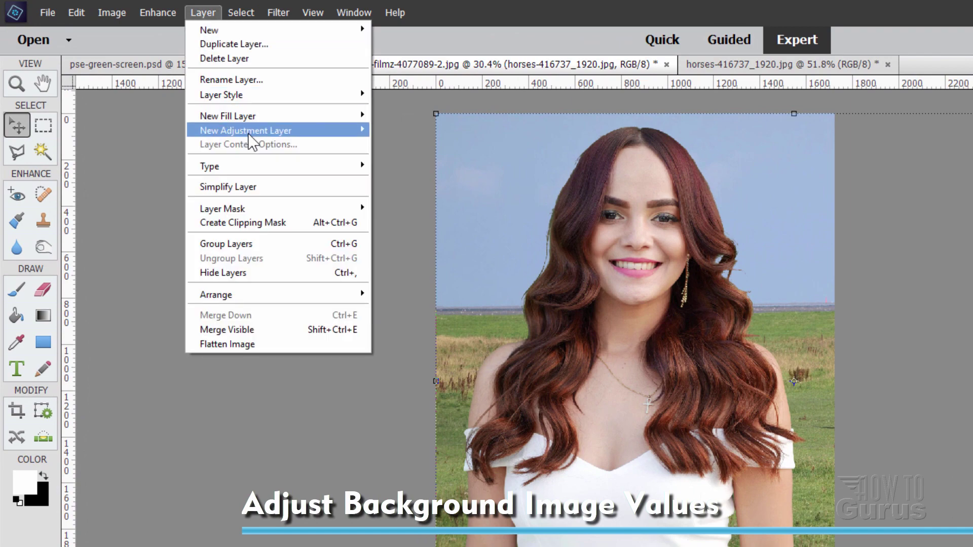
mouse_move(248, 133)
left_click(444, 130)
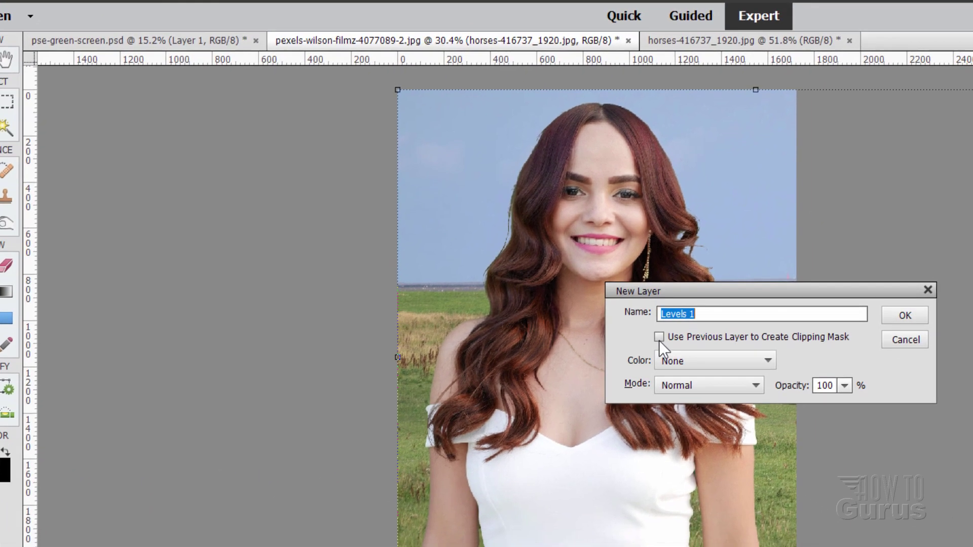
left_click(659, 336)
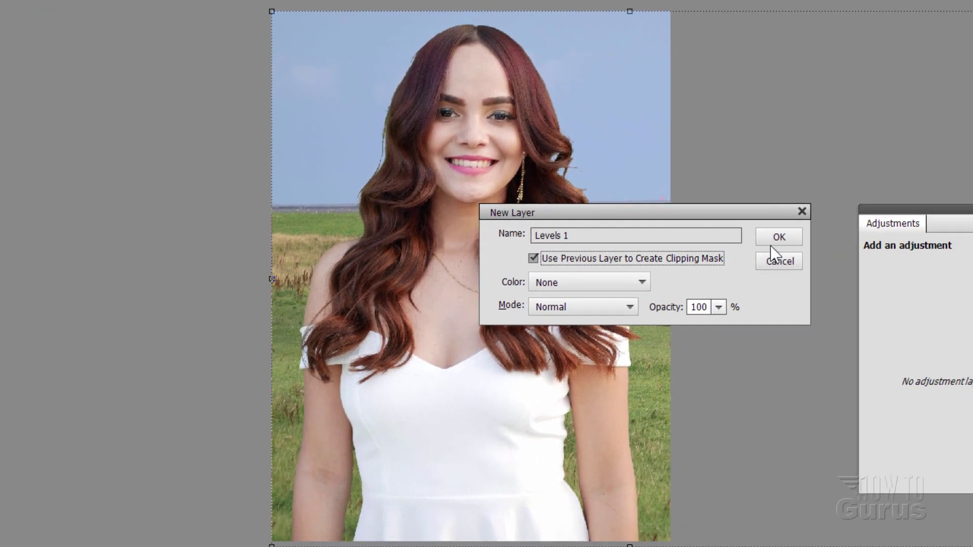
left_click(905, 315)
left_click_drag(916, 206, 761, 115)
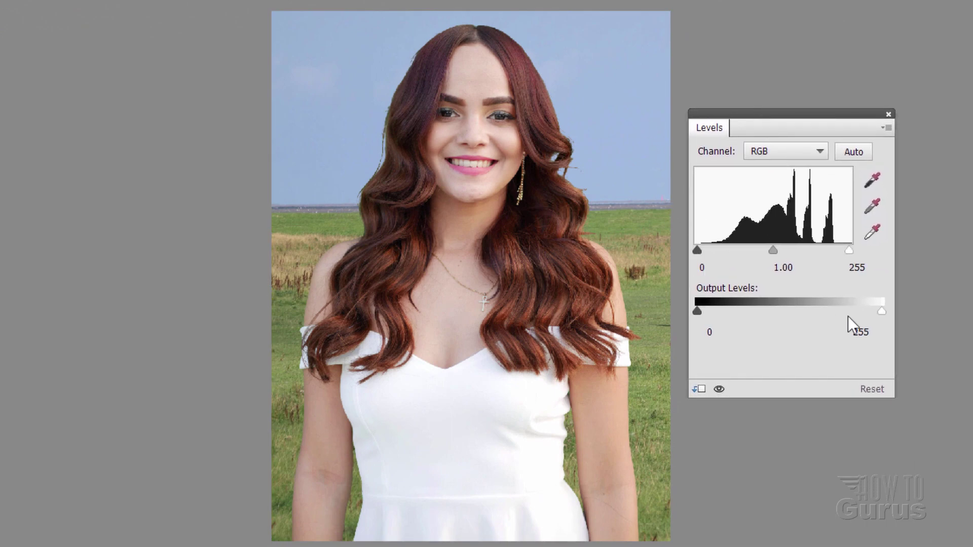
Step: Set the Levels input values to 45, 1.23 and 228 to brighten the field
left_click_drag(849, 251, 830, 251)
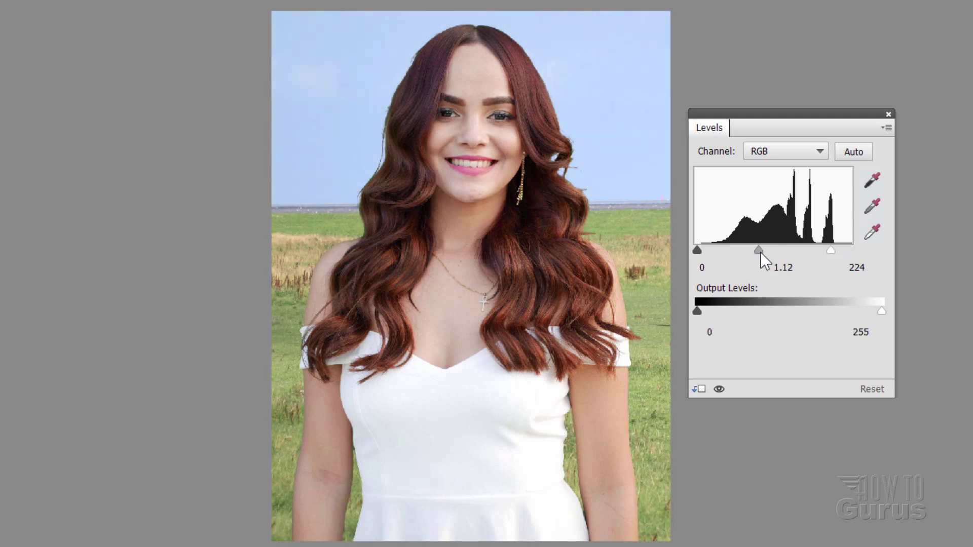
left_click_drag(697, 249, 724, 251)
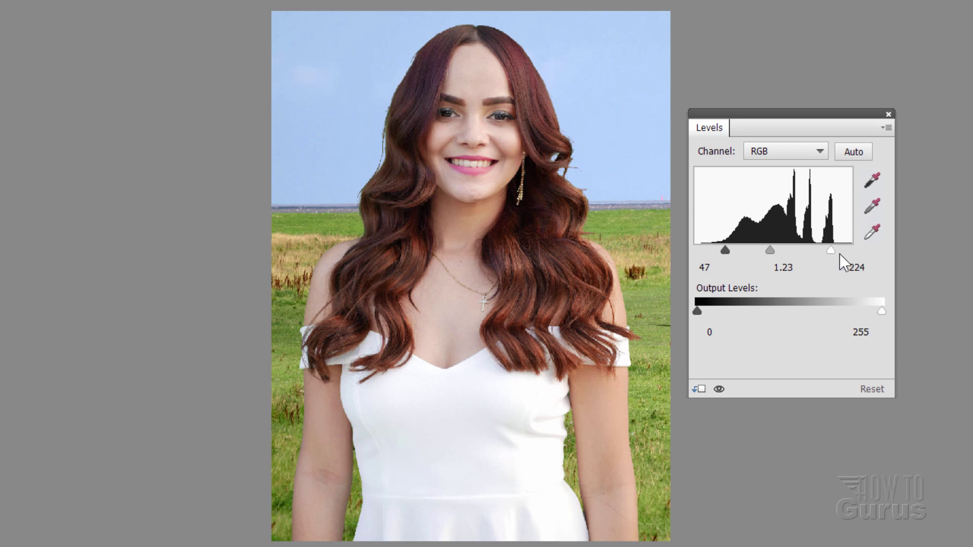
left_click_drag(830, 251, 831, 252)
mouse_move(724, 251)
left_mouse_down()
mouse_move(713, 250)
mouse_move(724, 248)
left_mouse_up()
left_click_drag(831, 250, 834, 252)
left_click(888, 114)
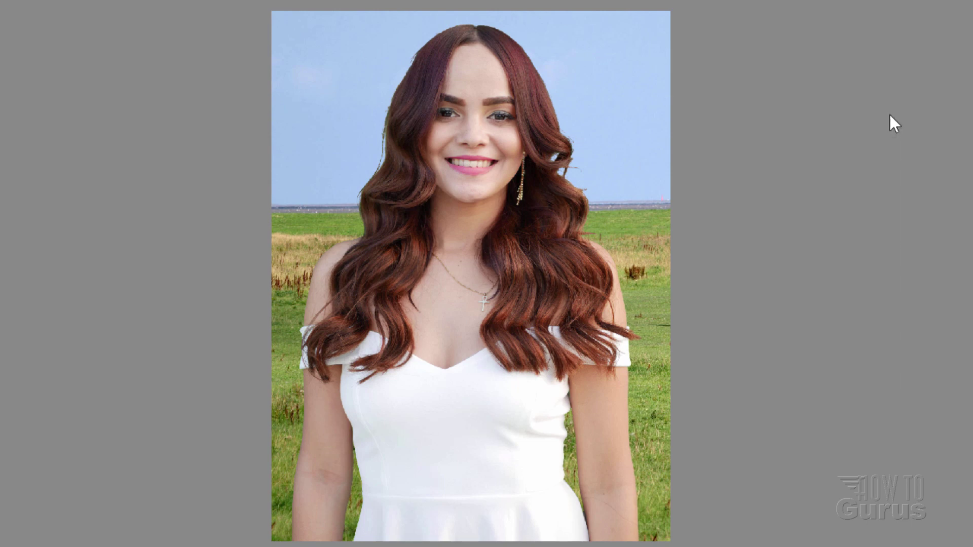